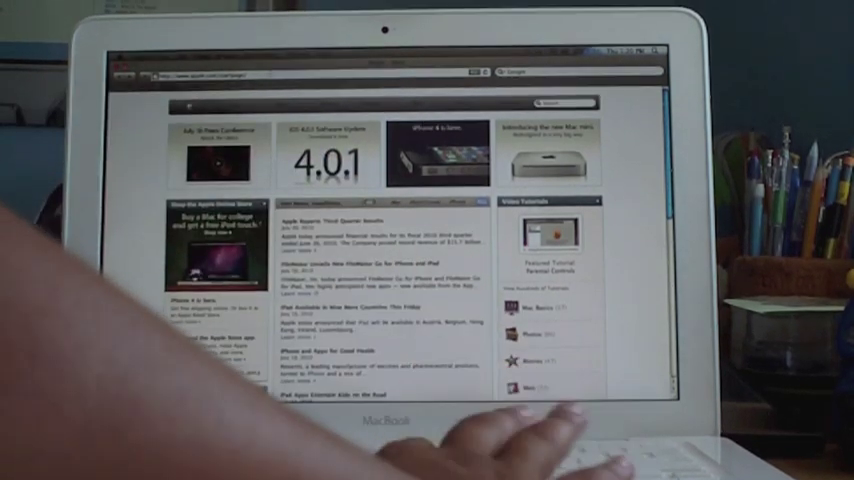
Step: Load YouTube from the address-bar suggestion, go back to Apple and forward, then show Exposé
{"action": "left_click", "coordinate": [300, 70]}
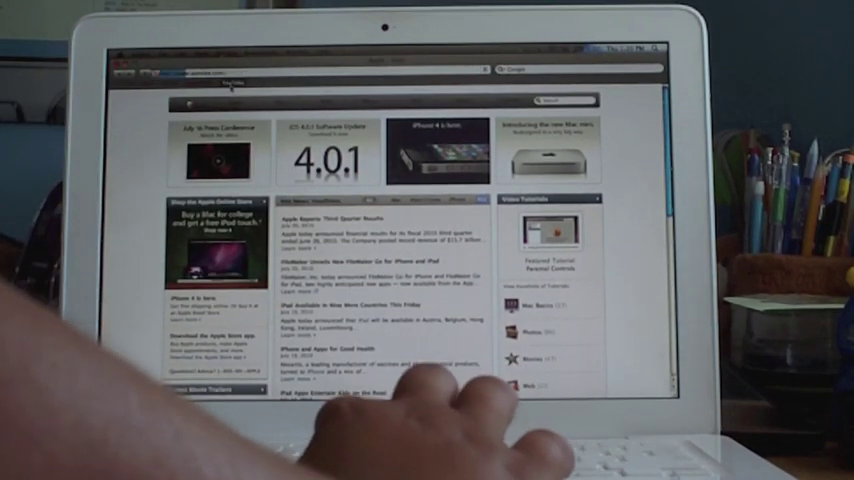
{"action": "left_click", "coordinate": [230, 88]}
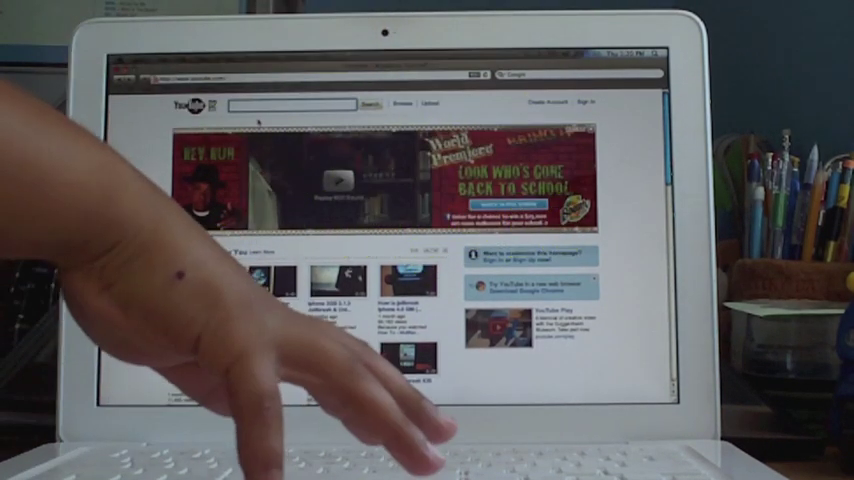
{"action": "key", "text": "alt+Left"}
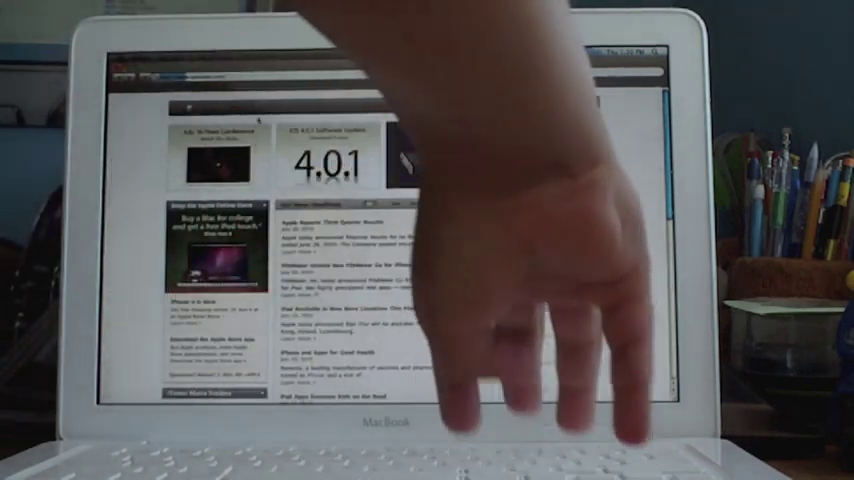
{"action": "key", "text": "ctrl+Tab"}
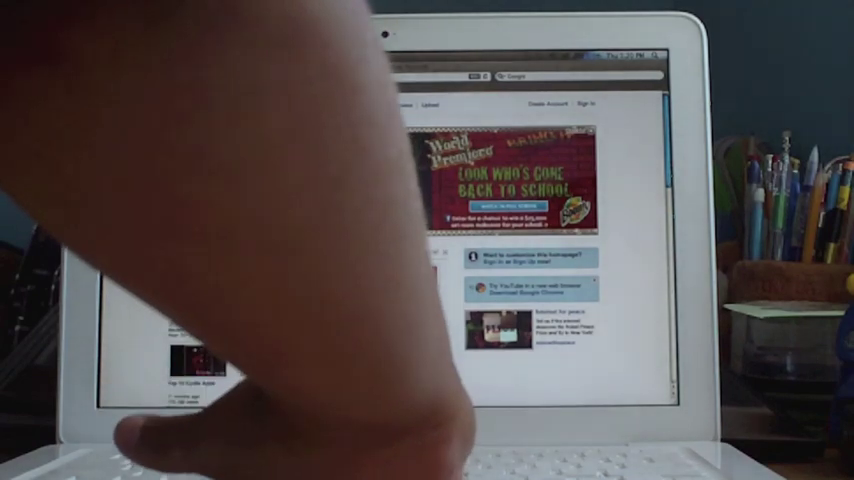
{"action": "key", "text": "F3"}
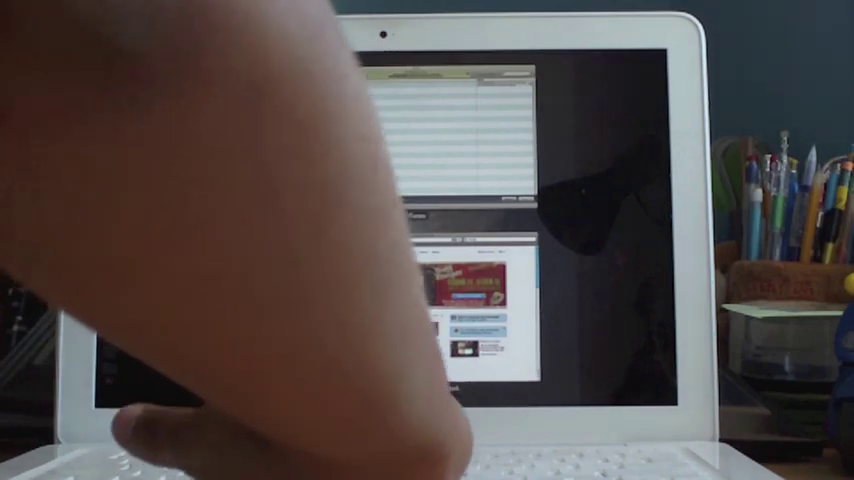
Step: Bring the YouTube window full screen from Exposé, flash the desktop, then restore YouTube
{"action": "left_click", "coordinate": [470, 310]}
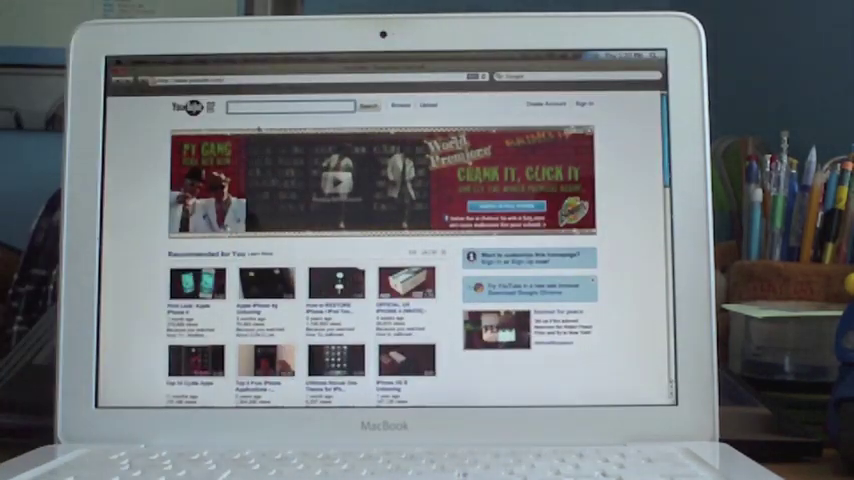
{"action": "key", "text": "F11"}
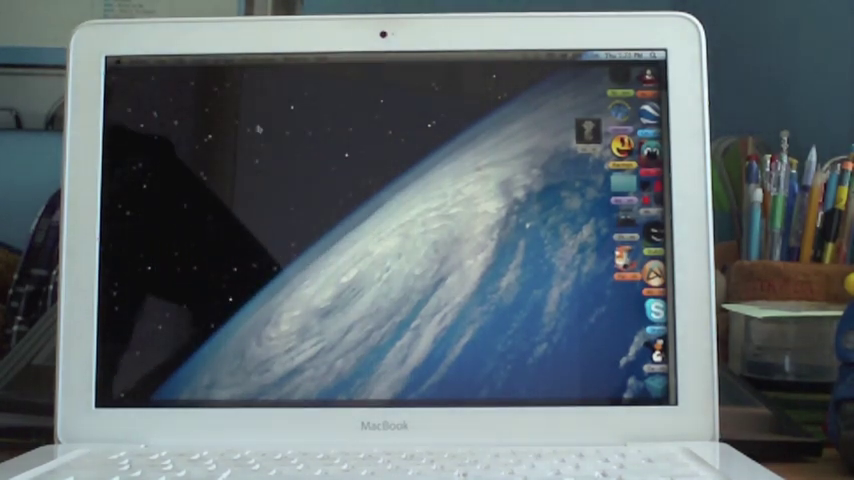
{"action": "key", "text": "F11"}
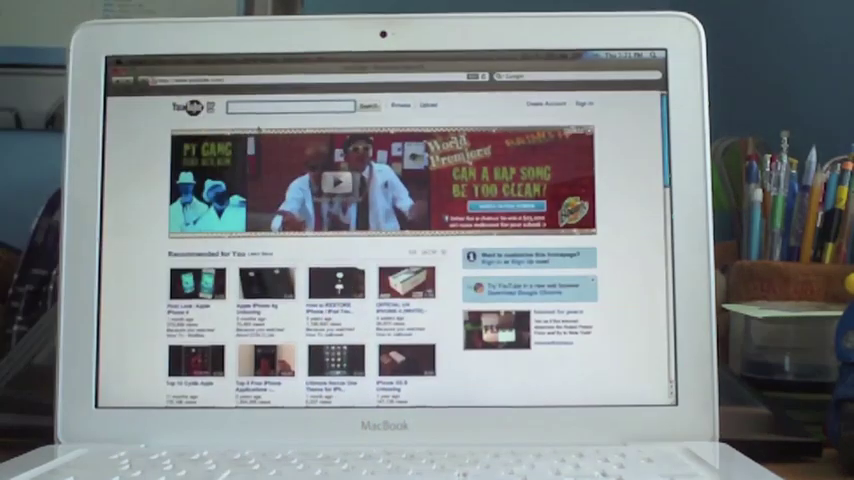